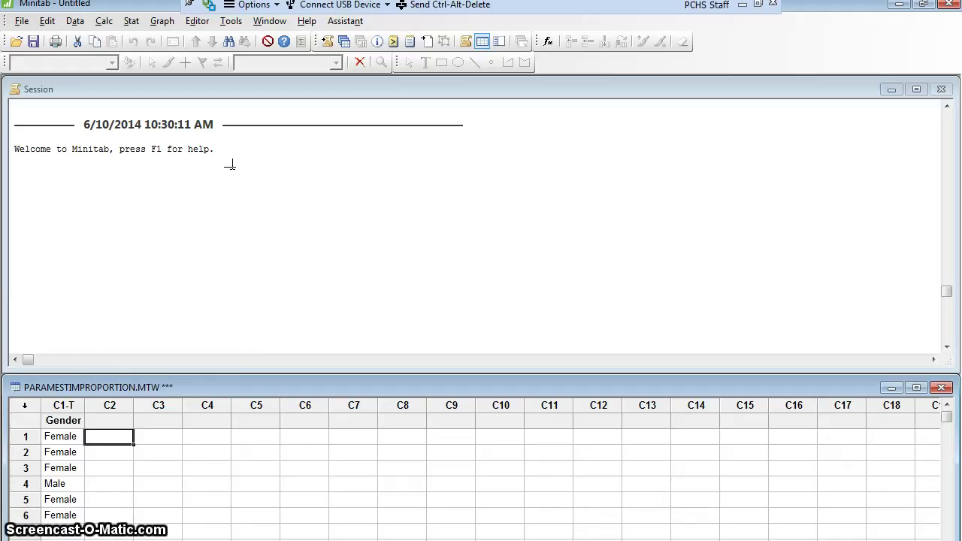
# Add the note 'Create a 95% confidence interval of the percentage of nurses in PA that are male.' to the Session window.
pyautogui.click(64, 439)
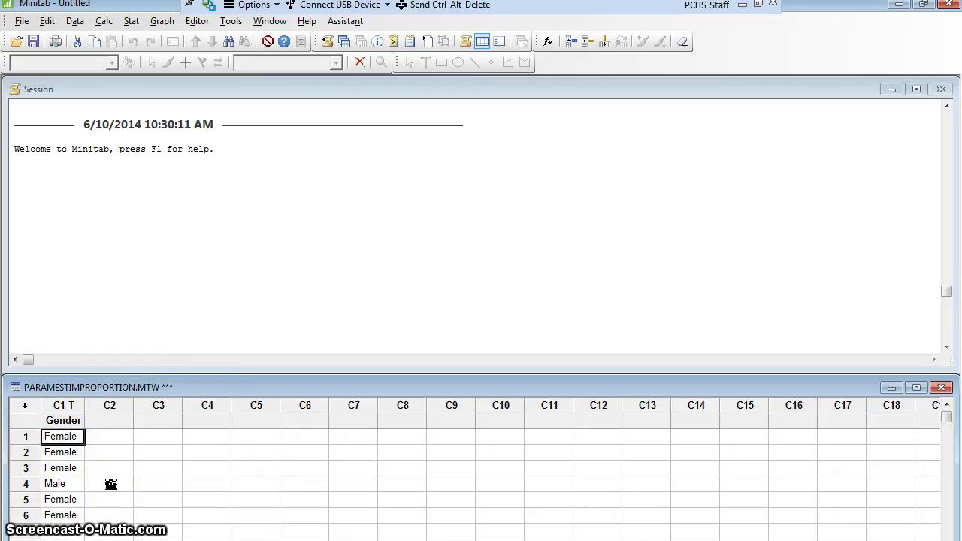
pyautogui.click(47, 181)
pyautogui.write('Create a 95')
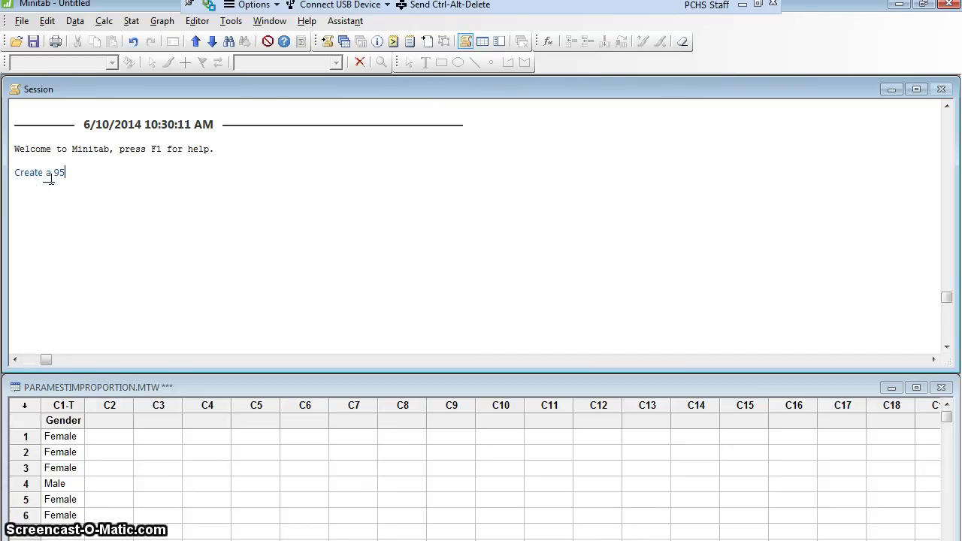
pyautogui.write('% confidence int')
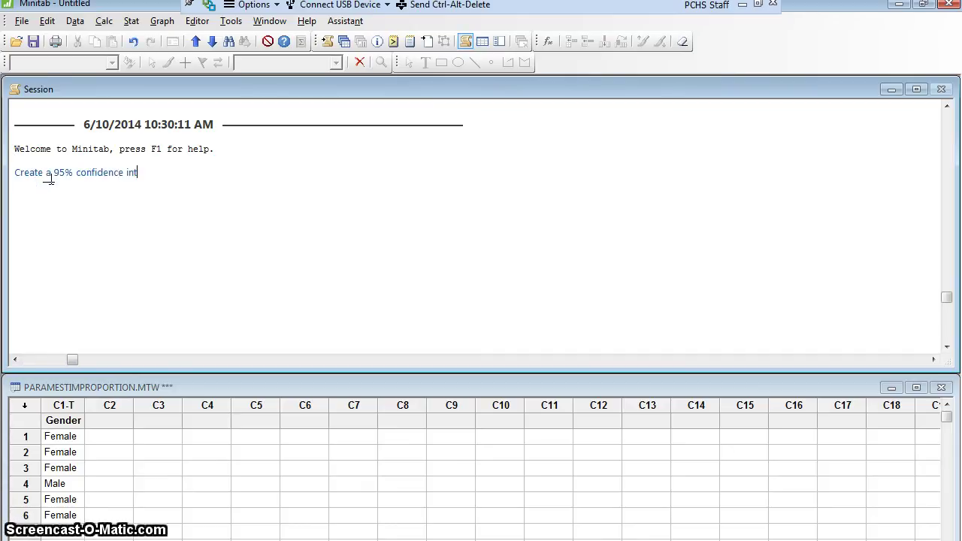
pyautogui.write('erval of the perce')
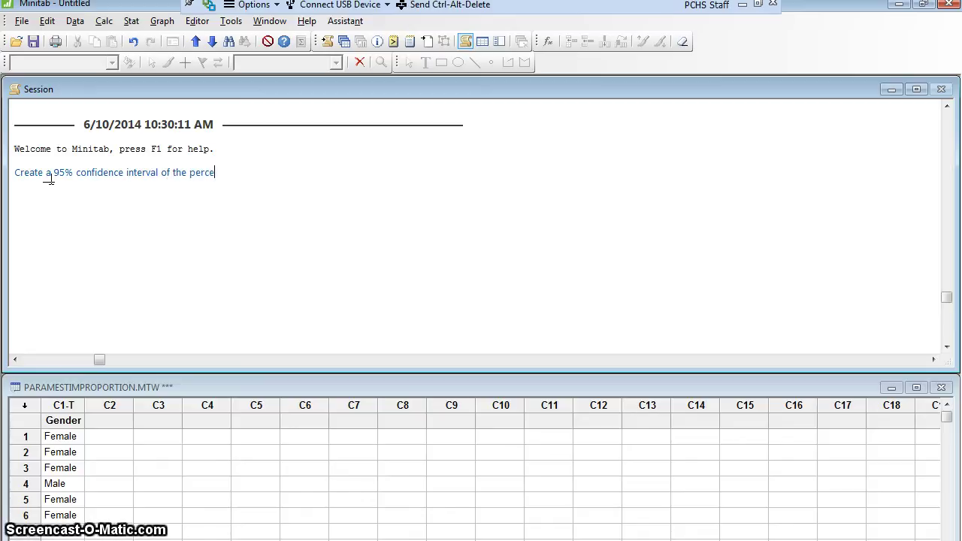
pyautogui.write('ntage of nurse')
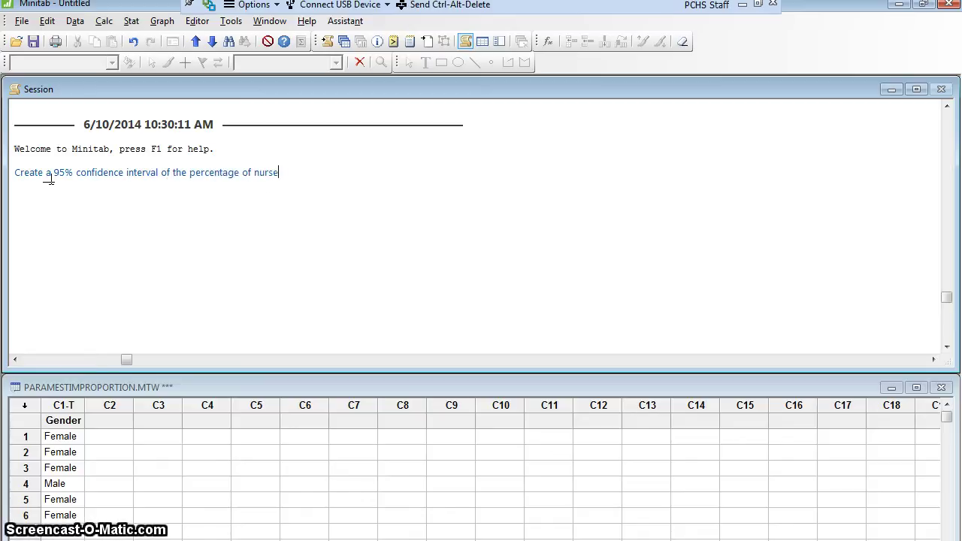
pyautogui.write('s in PA that are male.')
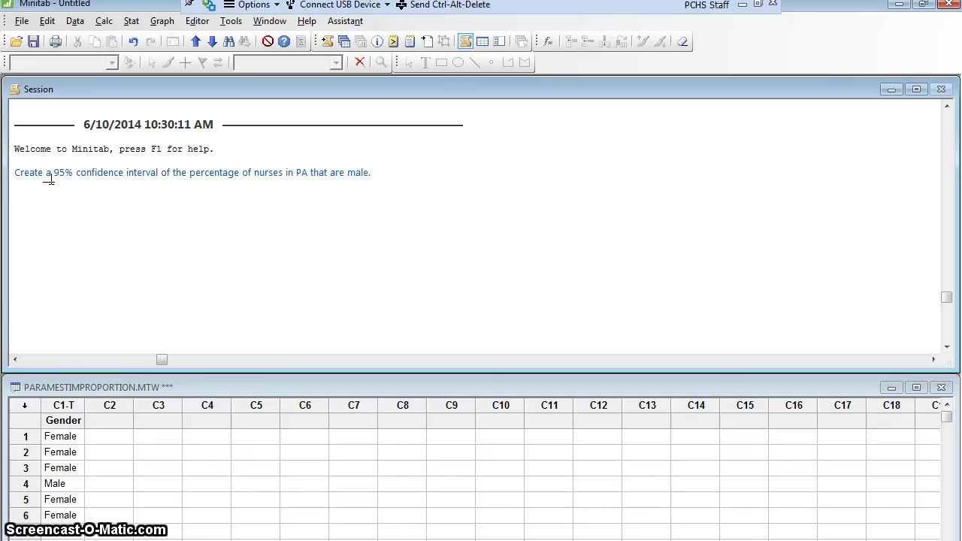
pyautogui.press('Return')
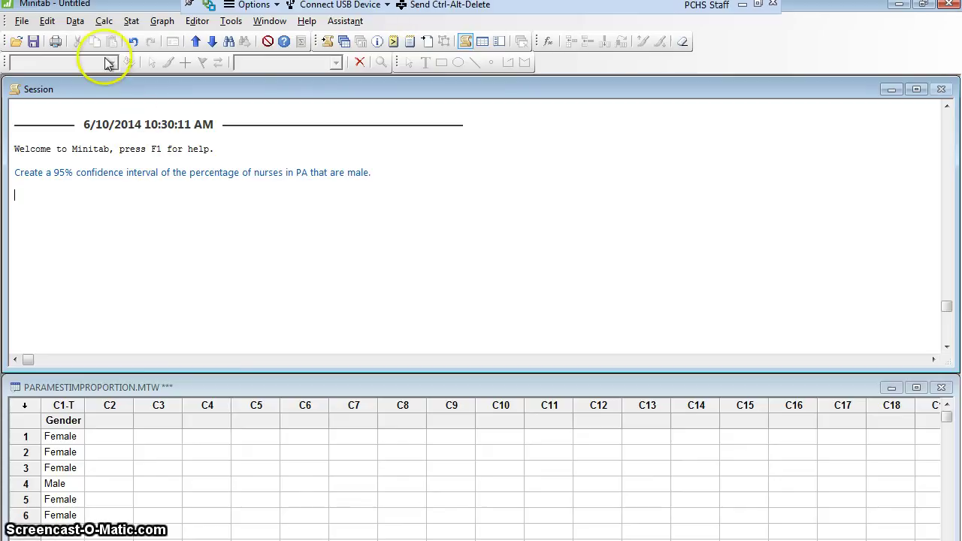
# Start a 1 Proportion analysis with data given as one or more samples, each in a column.
pyautogui.click(132, 23)
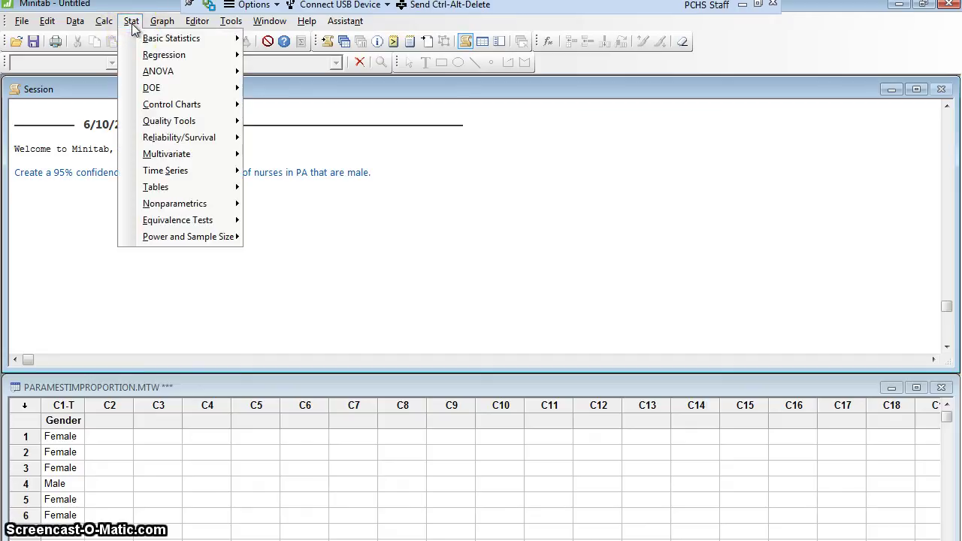
pyautogui.click(143, 41)
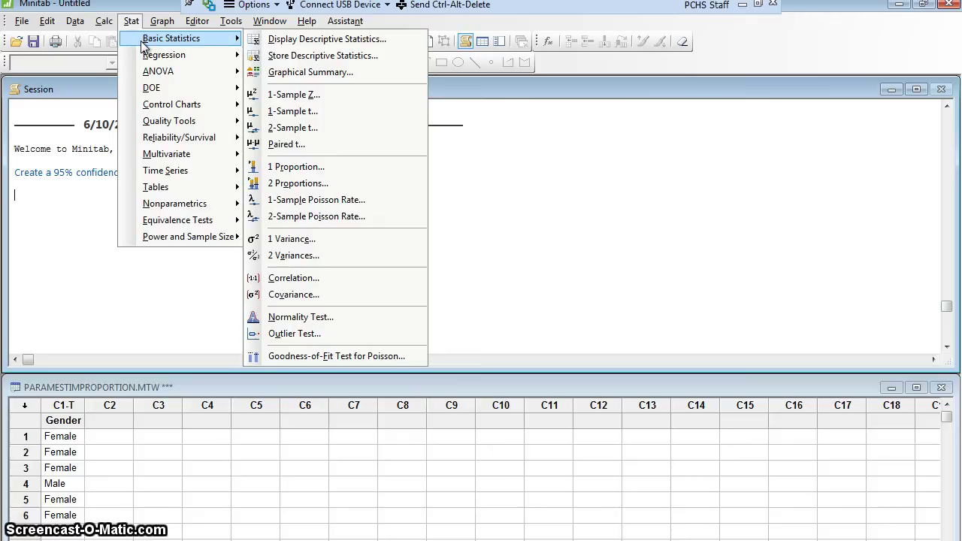
pyautogui.click(286, 169)
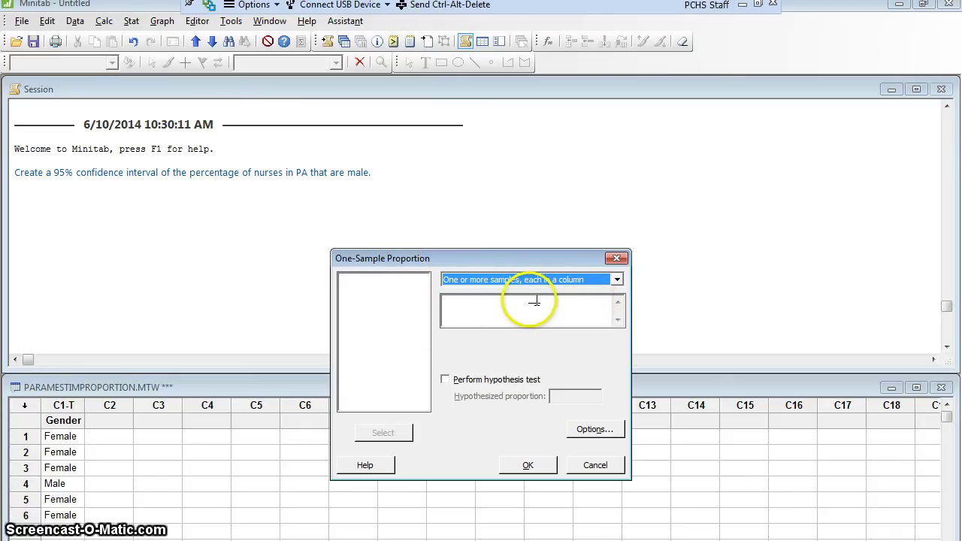
pyautogui.click(617, 279)
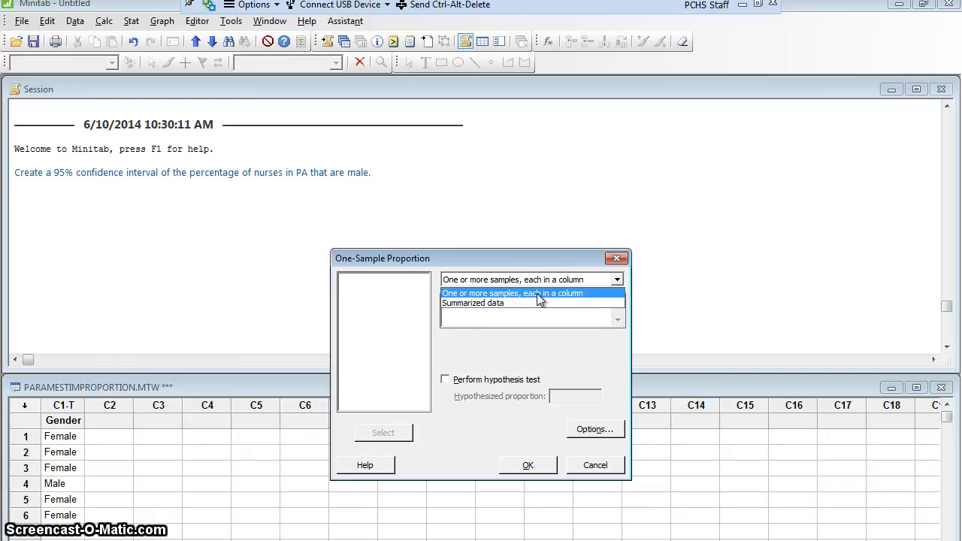
pyautogui.click(535, 294)
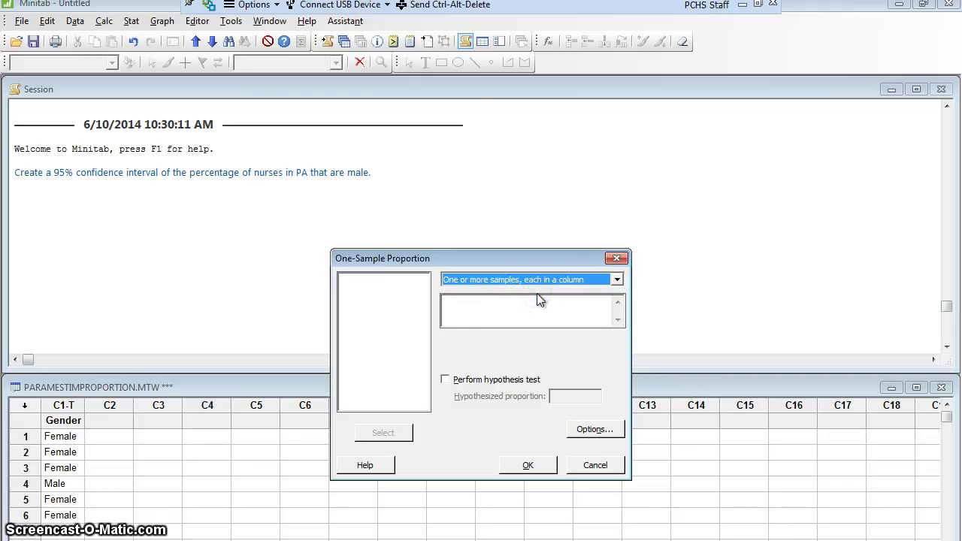
# Enter the Gender column as the sample data and review the dialog's settings.
pyautogui.click(517, 306)
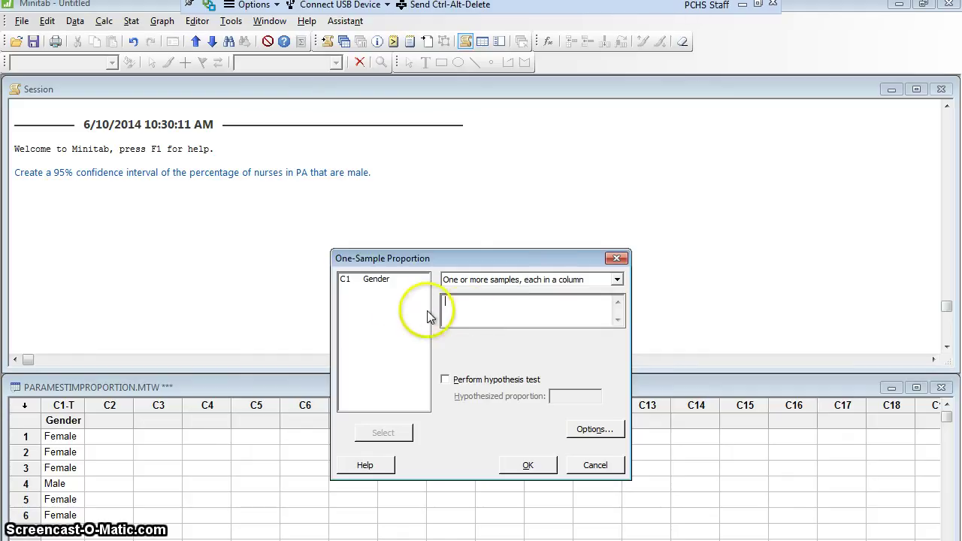
pyautogui.click(373, 280)
pyautogui.doubleClick(373, 280)
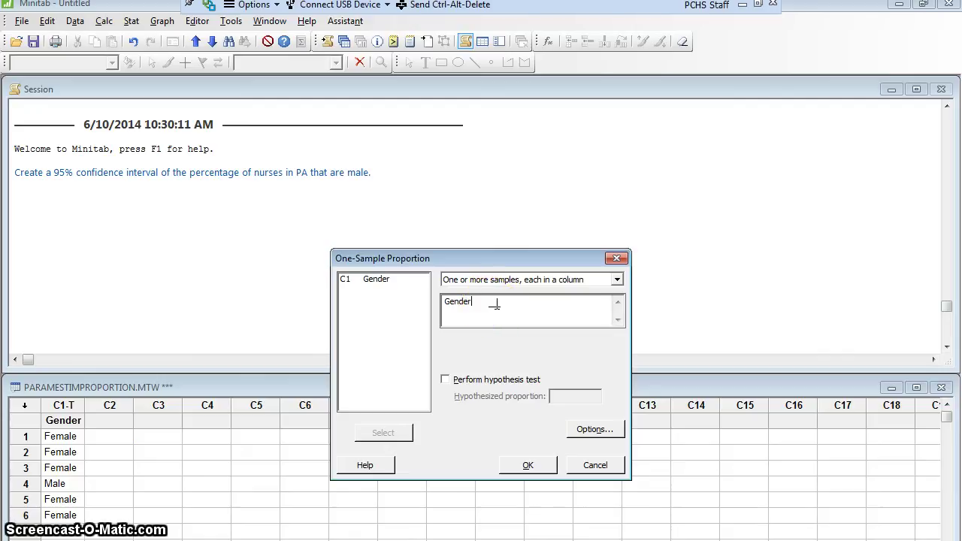
pyautogui.click(500, 354)
pyautogui.click(474, 310)
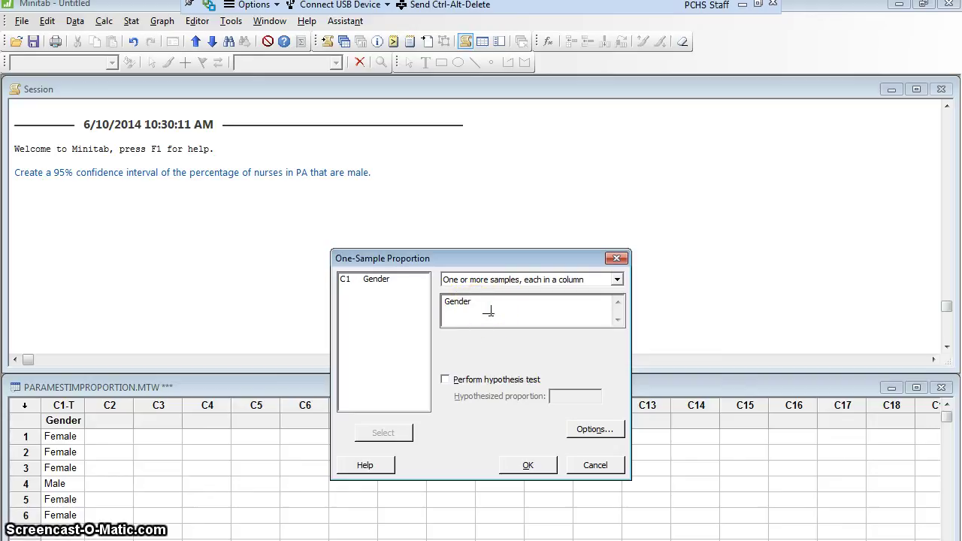
pyautogui.click(490, 312)
pyautogui.click(545, 383)
# In Options, keep the confidence level at 95.0 and select the Exact interval method.
pyautogui.click(594, 430)
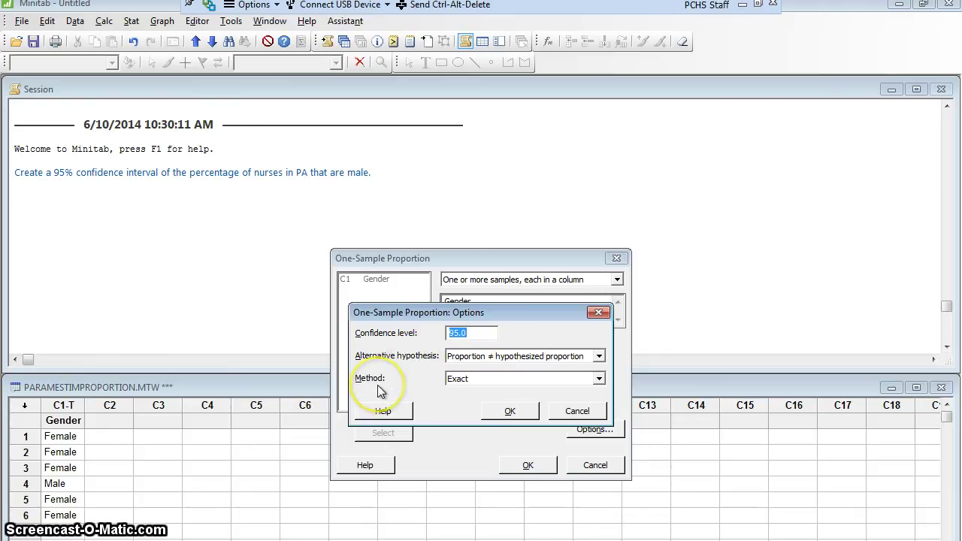
pyautogui.click(599, 379)
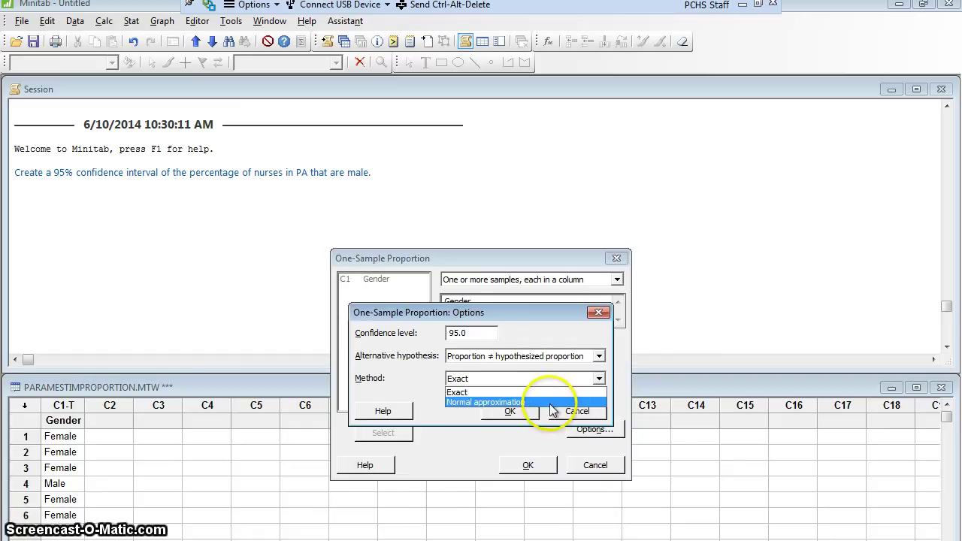
pyautogui.click(499, 392)
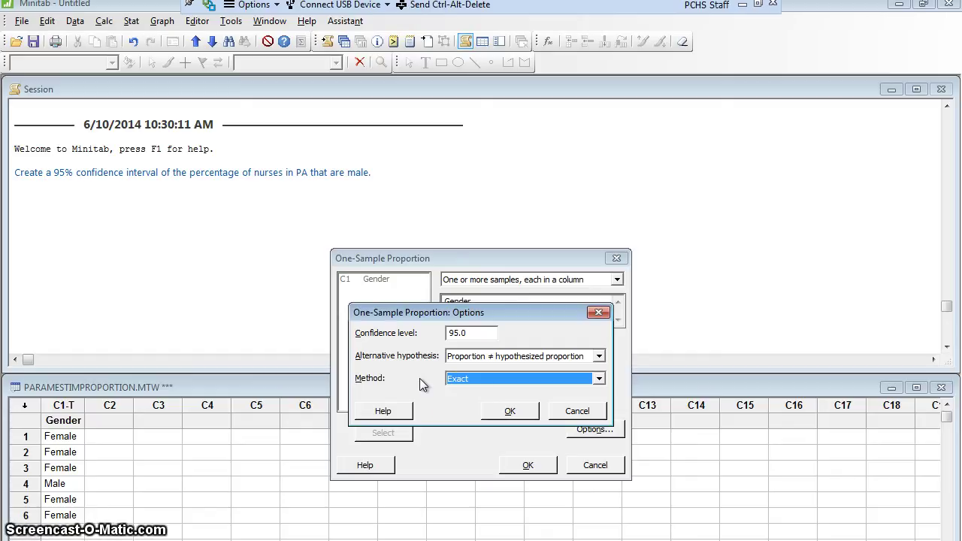
pyautogui.click(511, 412)
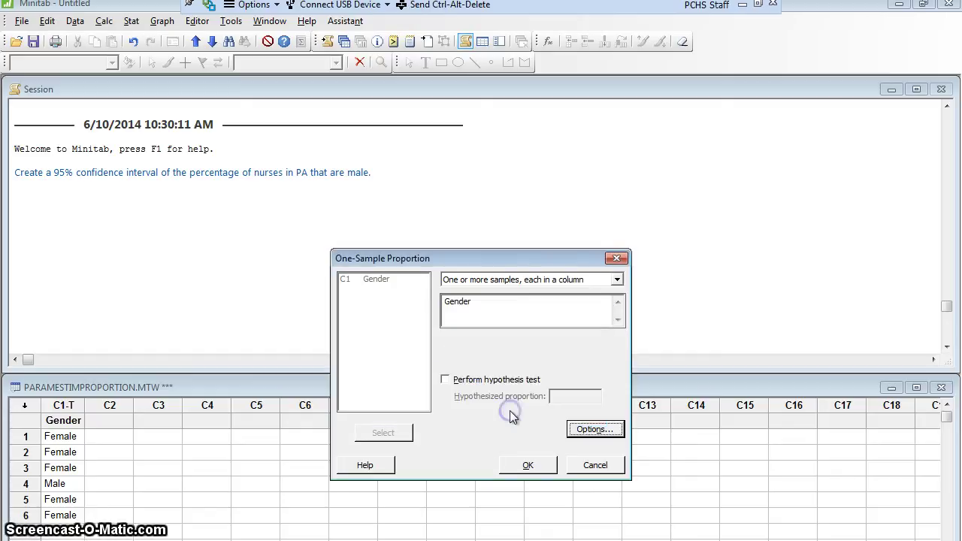
# Run the analysis on Gender, giving 22 of 250 and 95% CI (0.055972, 0.130201).
pyautogui.click(528, 465)
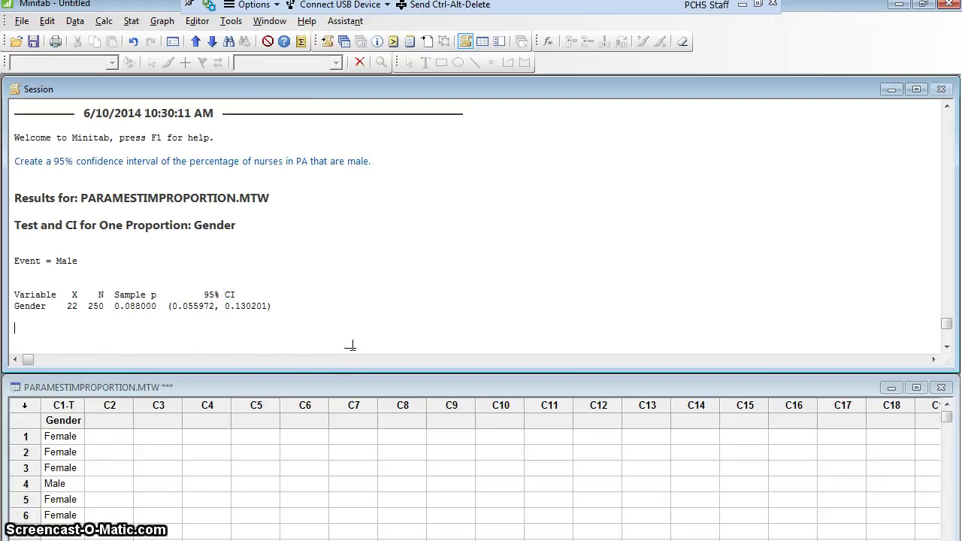
# Type the interpretation that the male proportion is between 0.056 and 0.130 with 95% confidence.
pyautogui.write('95% confidence, th')
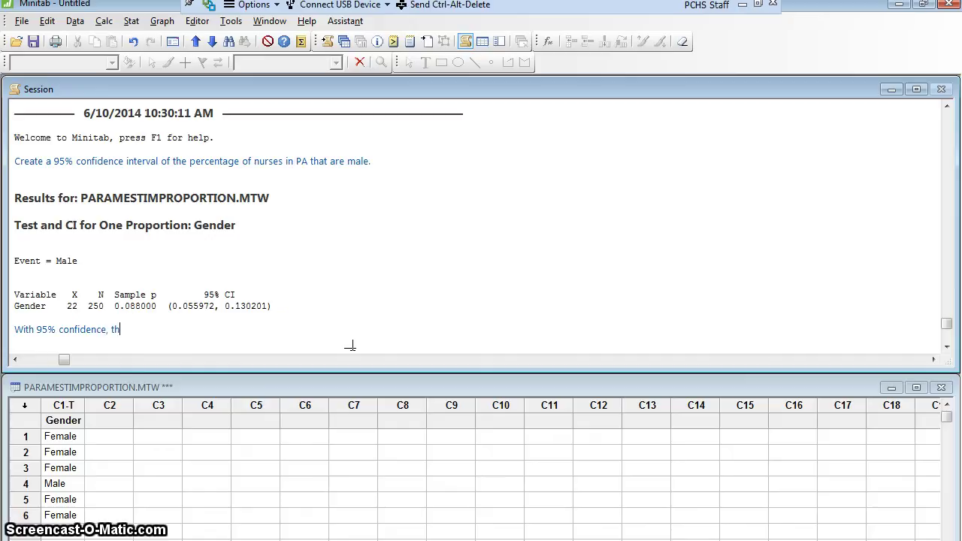
pyautogui.write('e proportion of male')
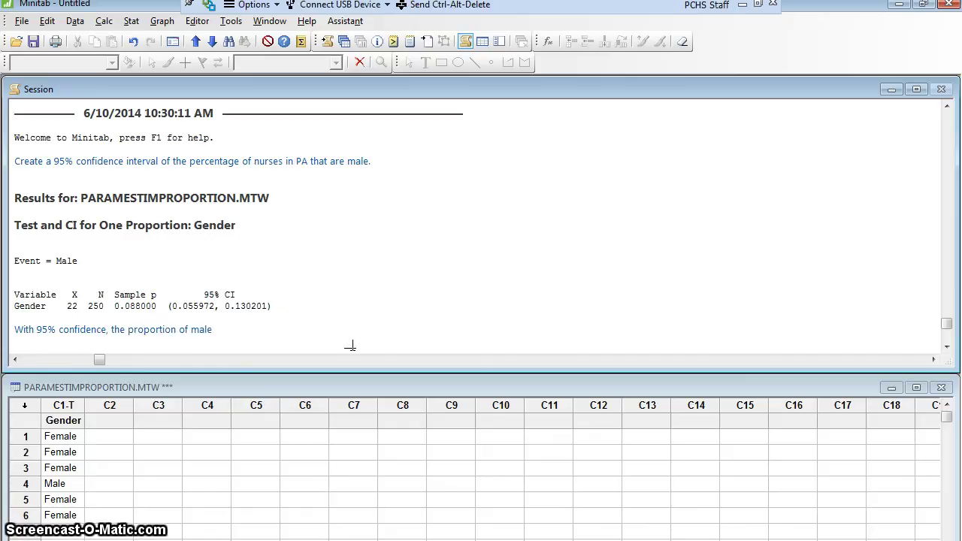
pyautogui.press('BackSpace')
pyautogui.press('BackSpace')
pyautogui.press('BackSpace')
pyautogui.press('BackSpace')
pyautogui.write('nurses in PA w')
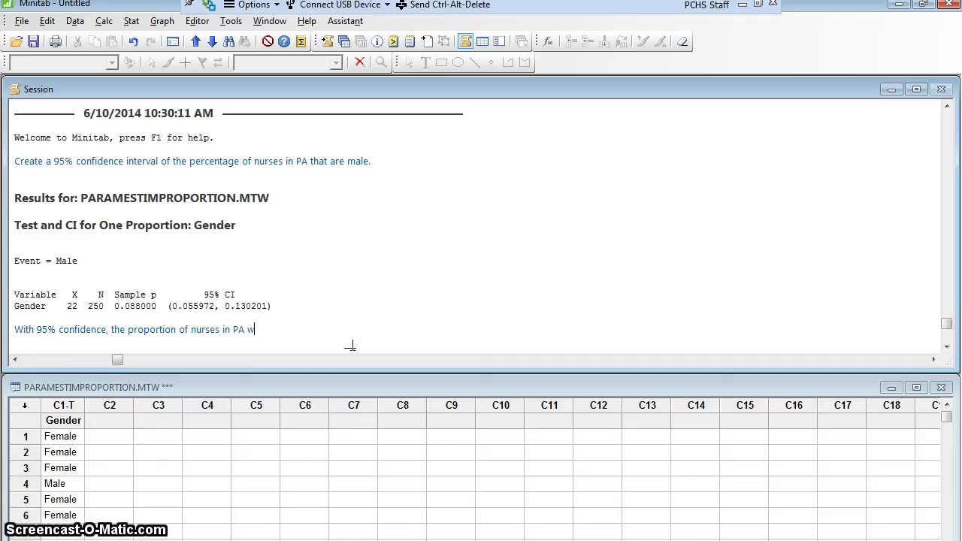
pyautogui.write('ho are male is ')
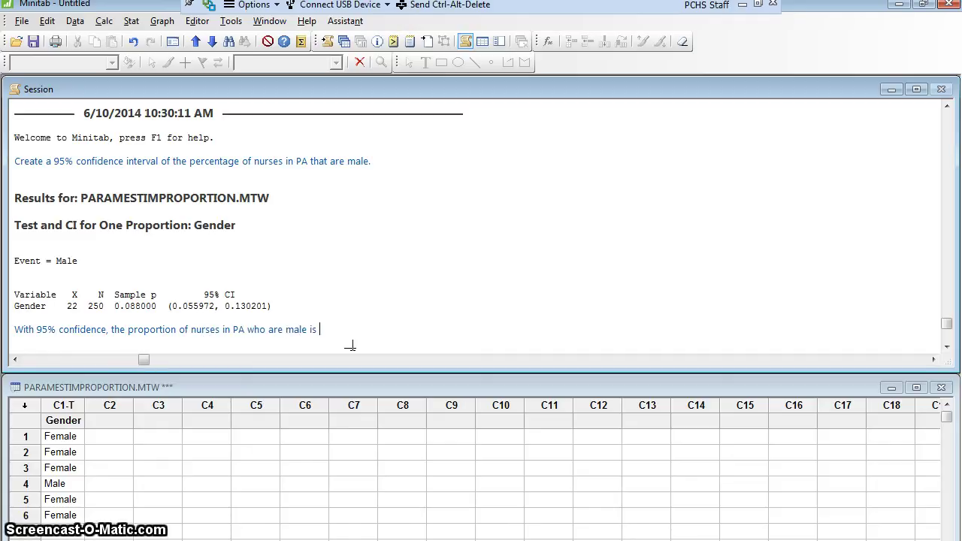
pyautogui.write('between 0.056 and ')
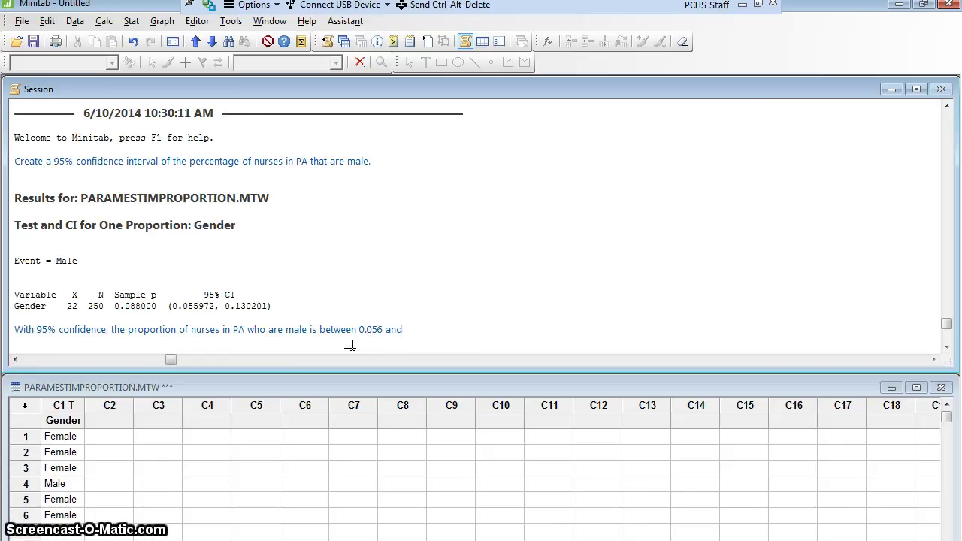
pyautogui.write('0.130.')
# Write the percentage interpretation: with 95% confidence, male PA nurses are between 5.6% and 13.0%.
pyautogui.press('Return')
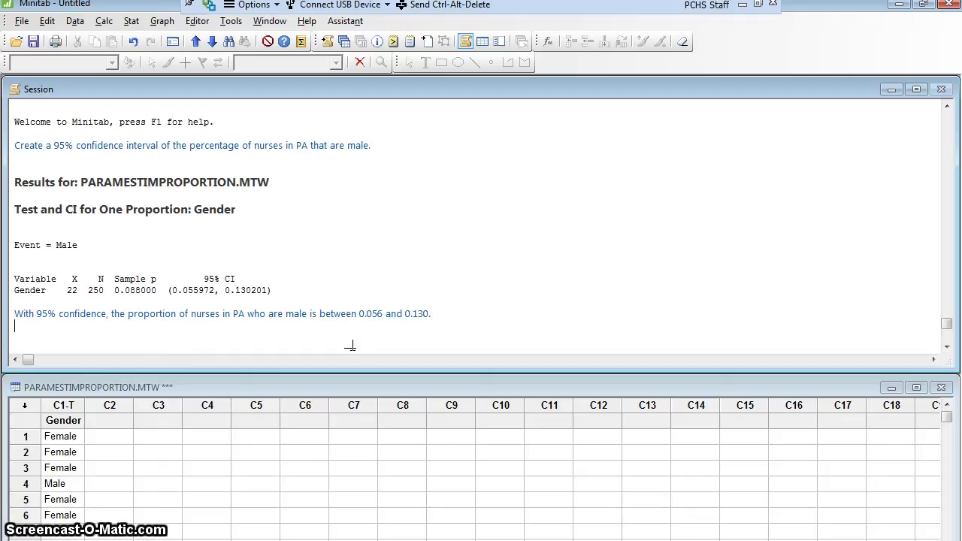
pyautogui.write('With 95% ')
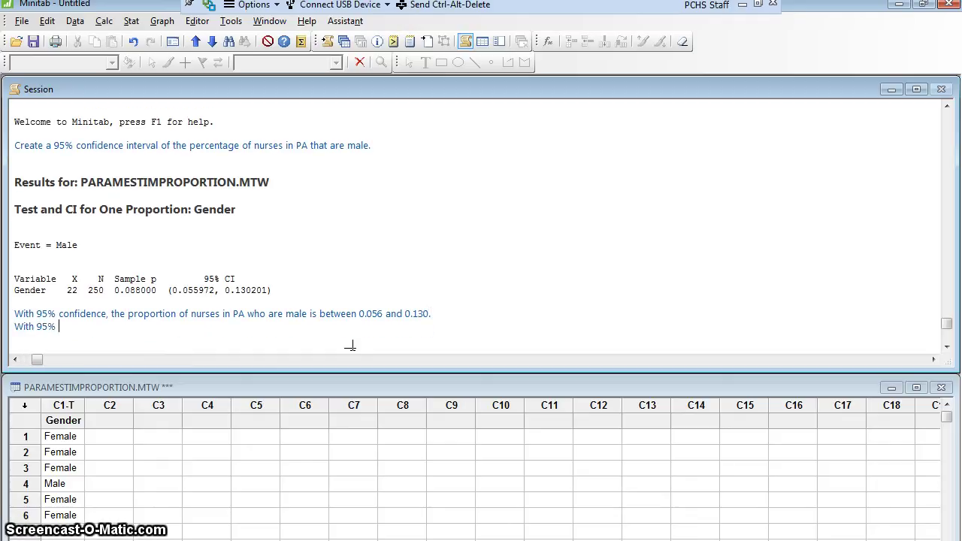
pyautogui.write('confidence, the ')
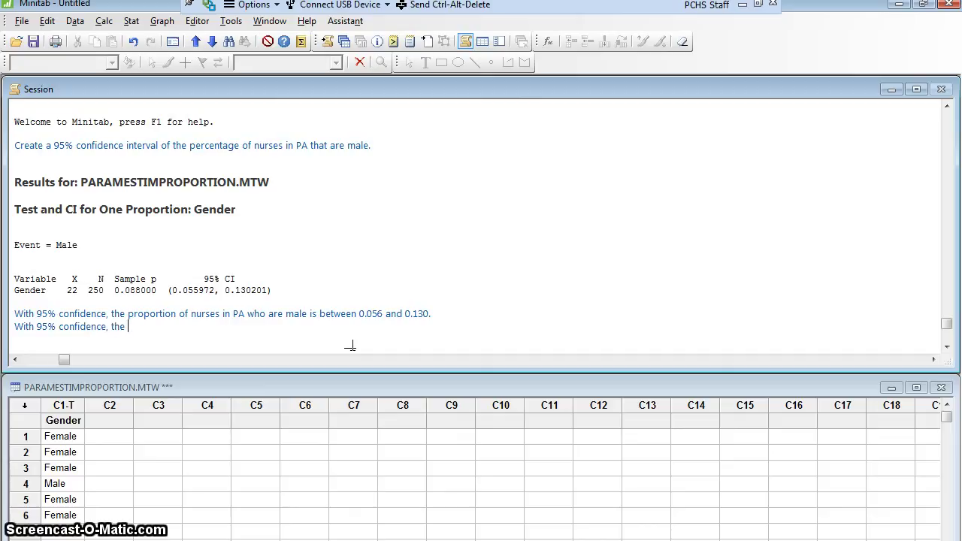
pyautogui.write('percentageof n')
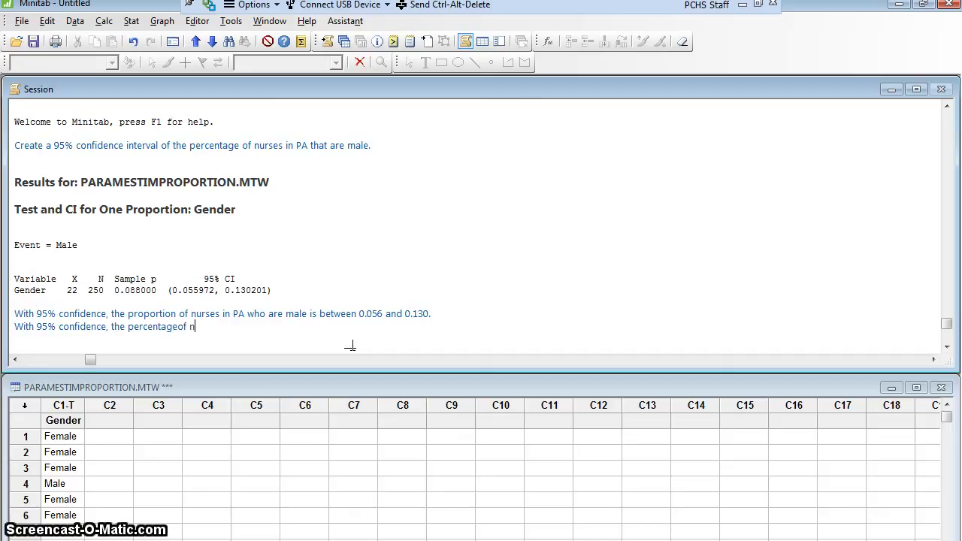
pyautogui.press('BackSpace')
pyautogui.press('BackSpace')
pyautogui.press('BackSpace')
pyautogui.write('of nurses in PA who are ma')
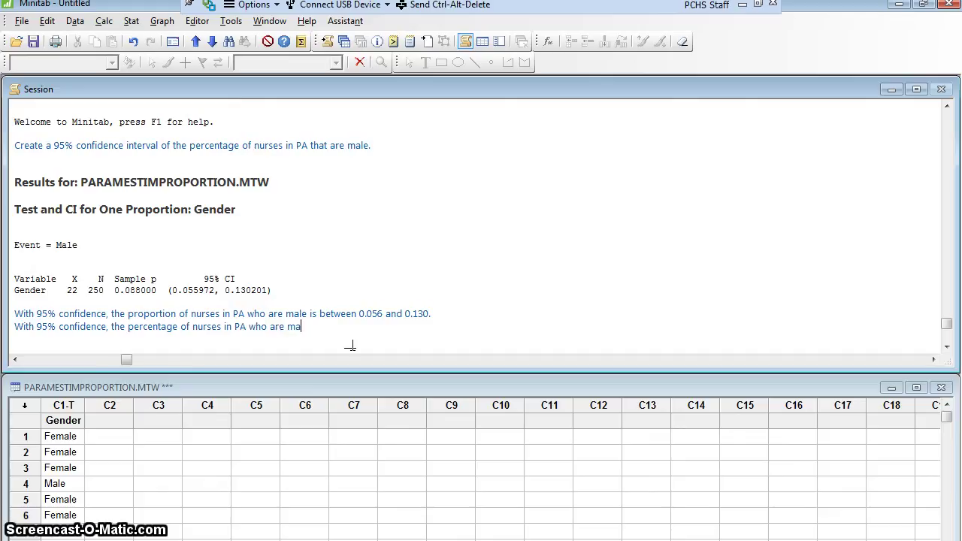
pyautogui.write('le is between ')
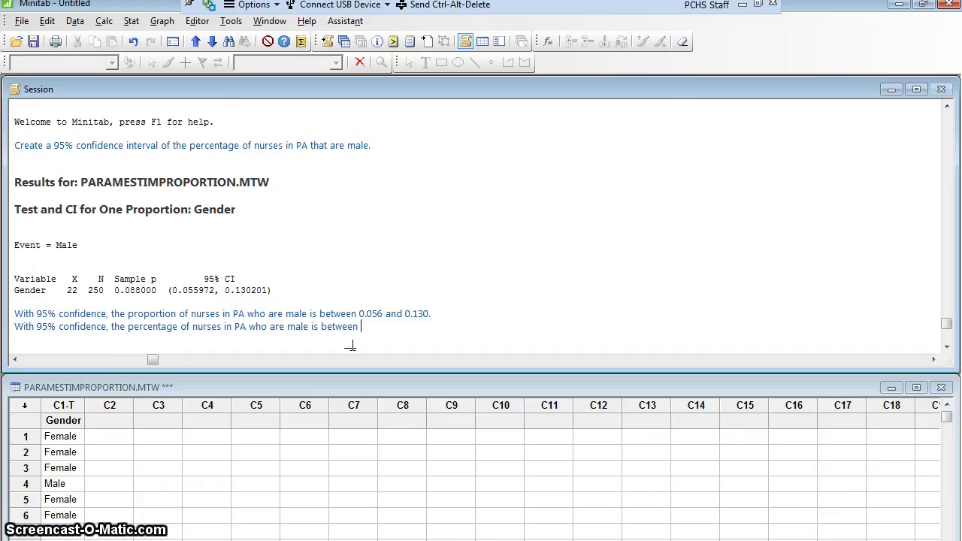
pyautogui.write('5.6% and 13.0%.')
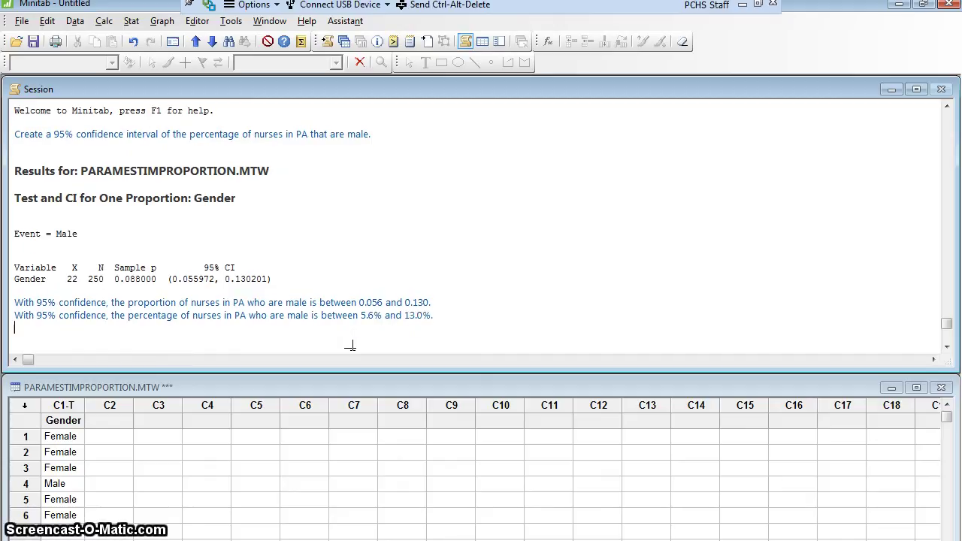
pyautogui.press('Return')
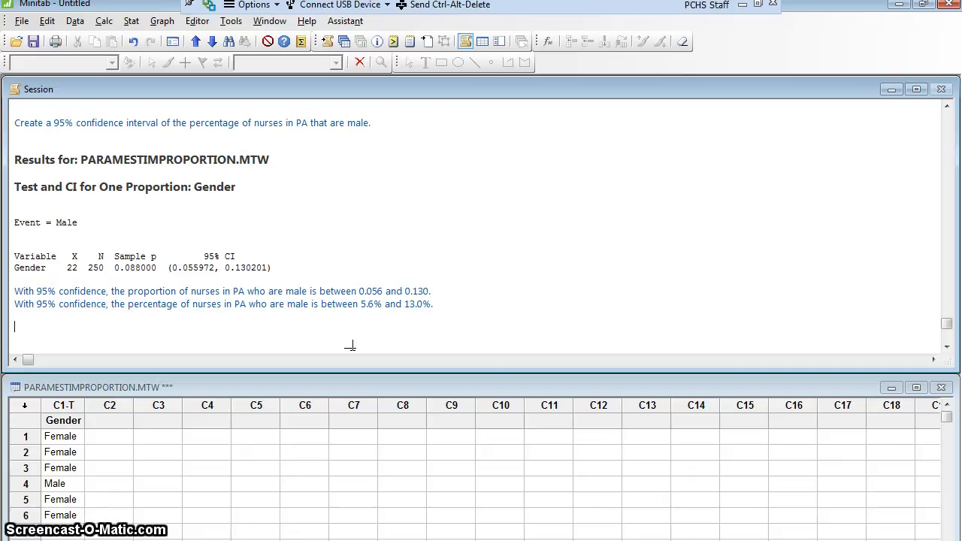
# Type the note 'Let's work at 99% confidence.' on its own line, then return focus to the worksheet.
pyautogui.write("Let's work at 99% confidence.")
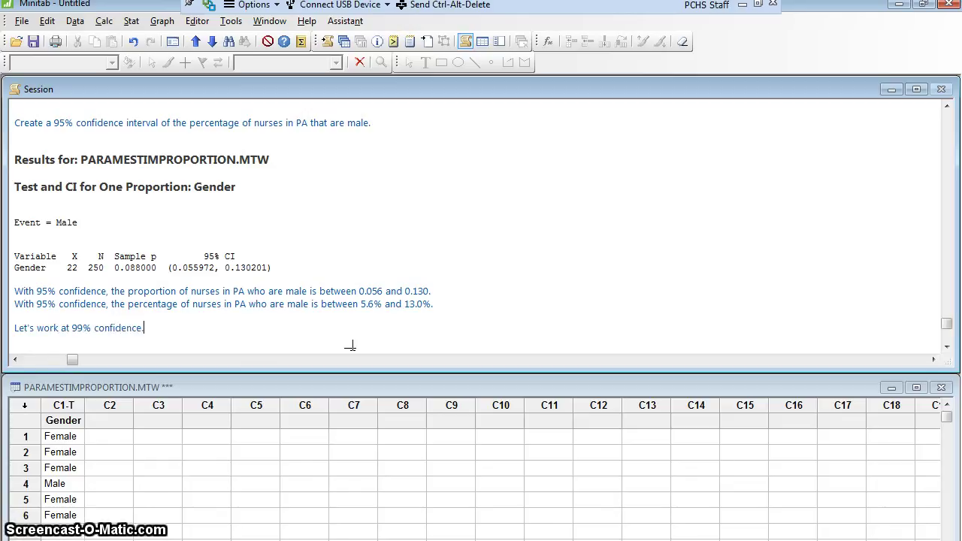
pyautogui.press('Return')
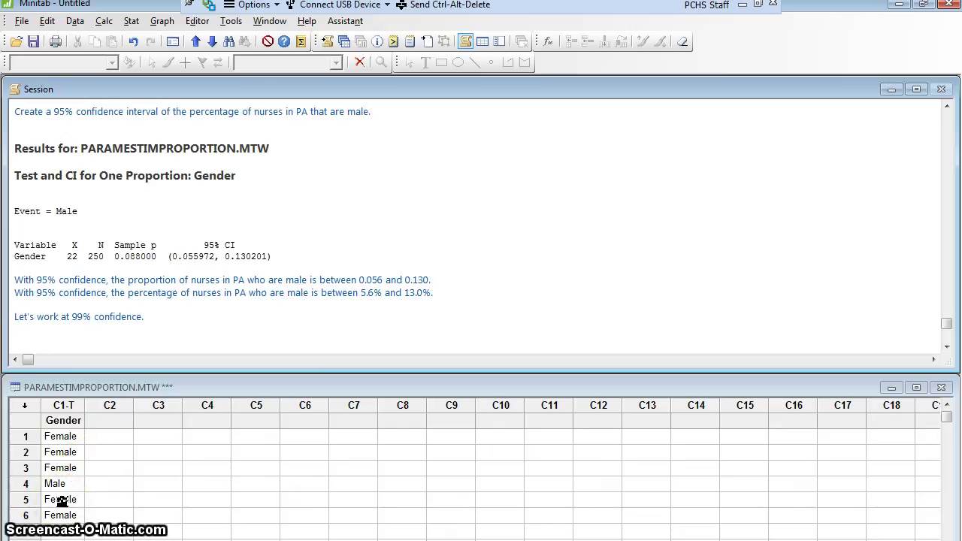
pyautogui.click(79, 464)
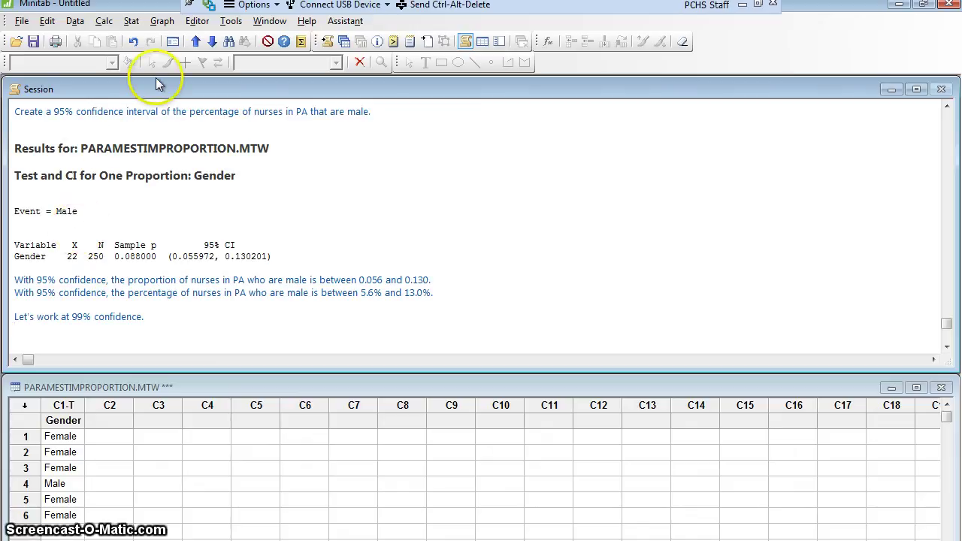
# Start a 1 Proportion analysis from summarized data with 22 events and 250 trials.
pyautogui.click(133, 22)
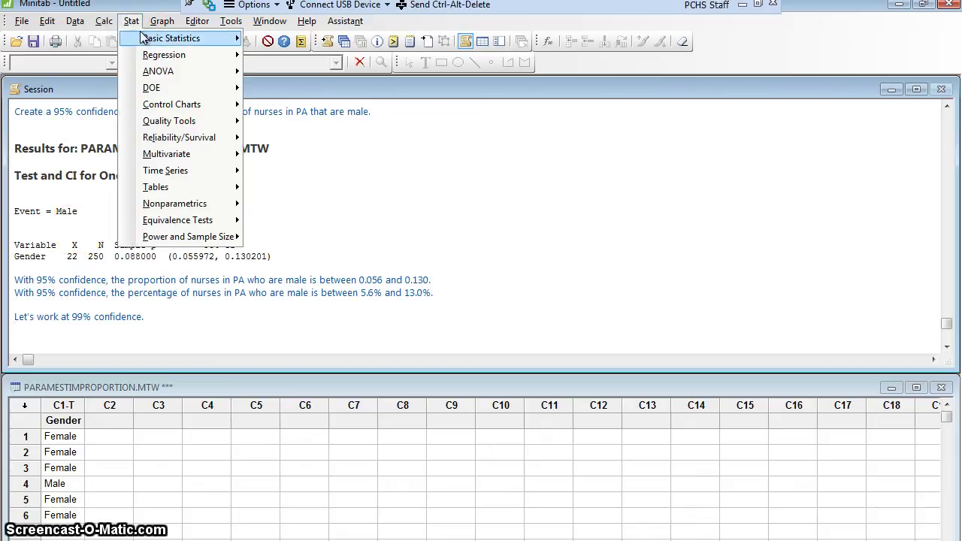
pyautogui.moveTo(145, 40)
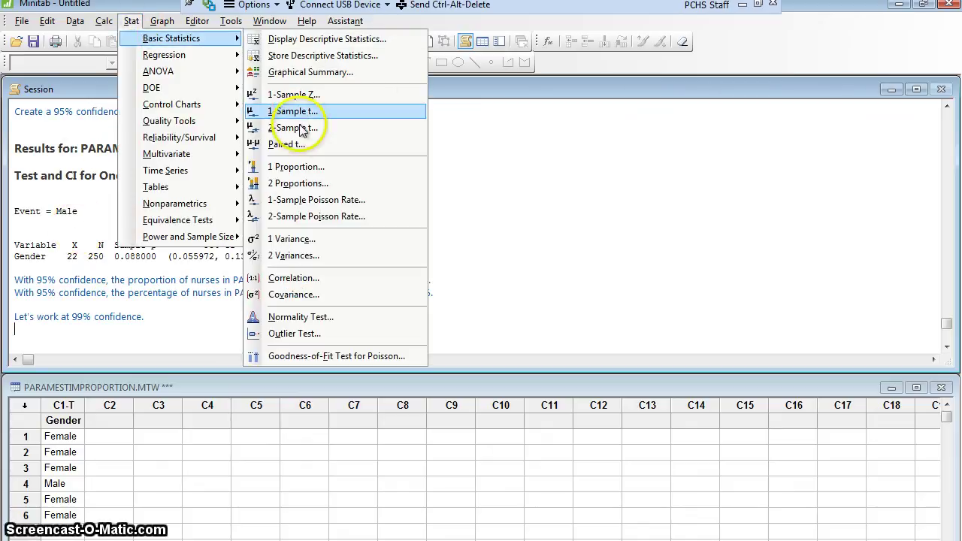
pyautogui.click(300, 167)
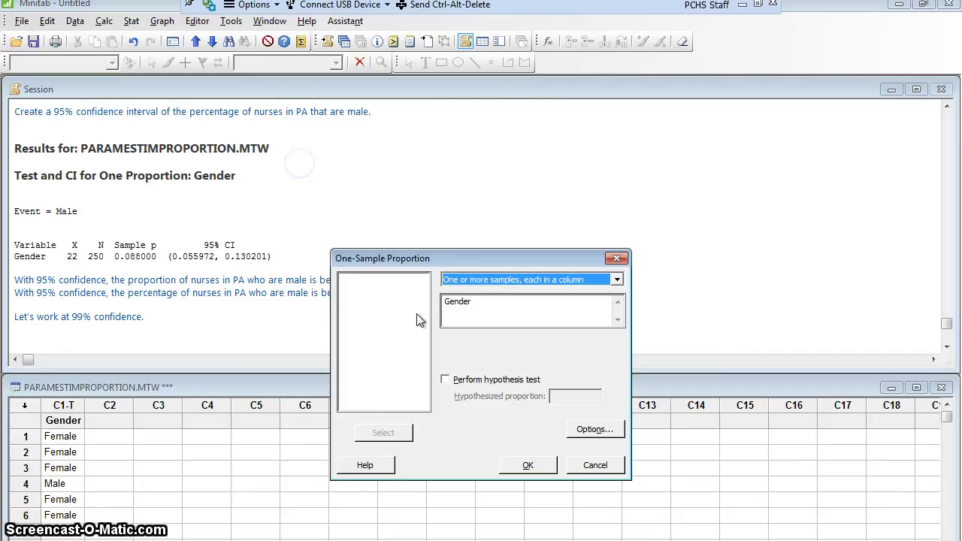
pyautogui.click(617, 280)
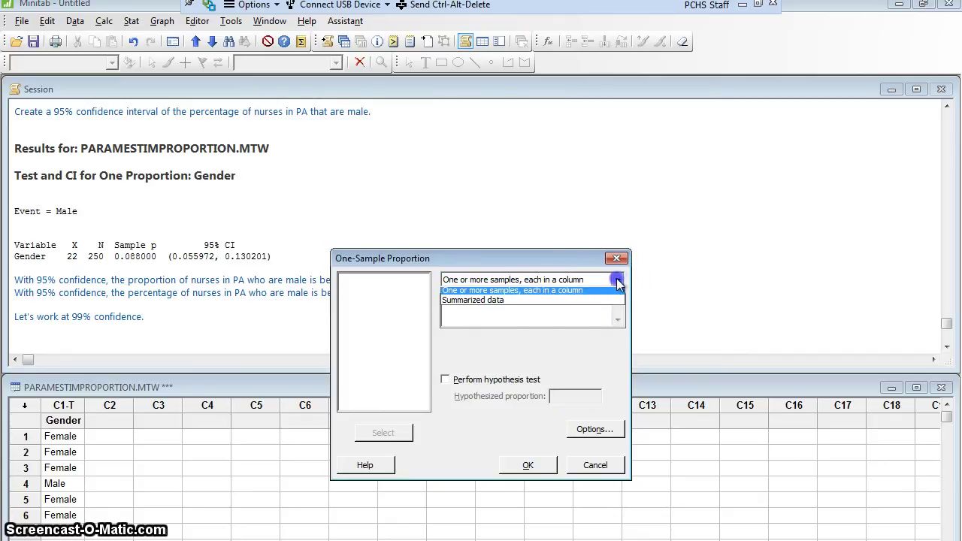
pyautogui.click(496, 304)
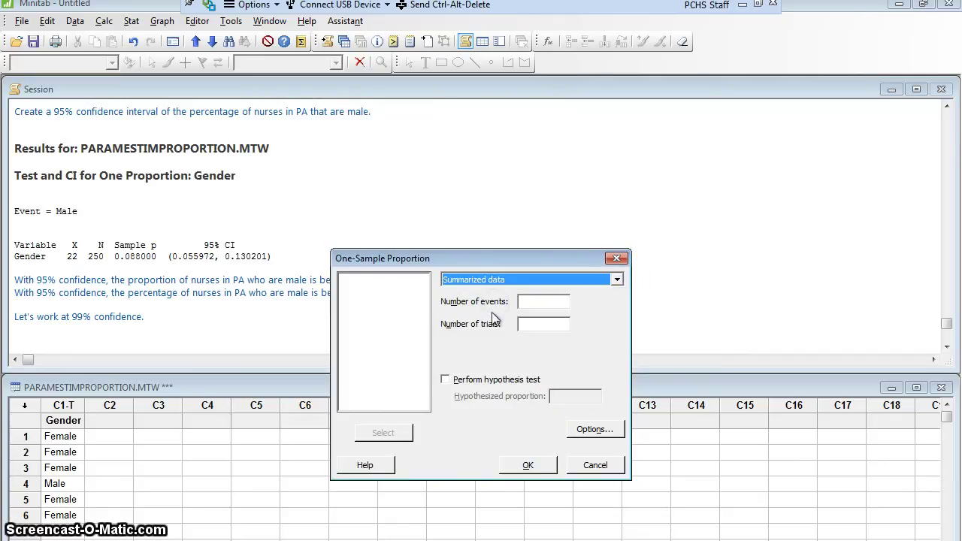
pyautogui.click(534, 303)
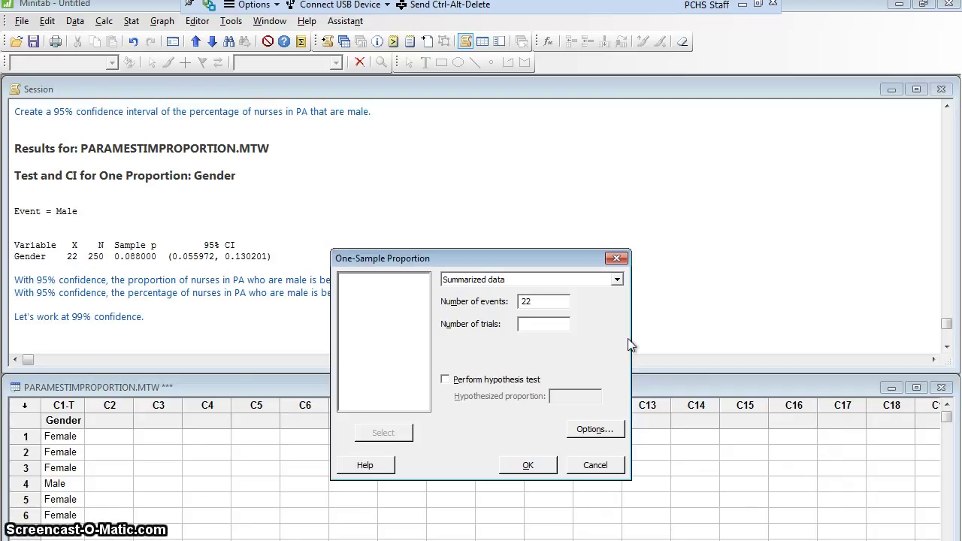
pyautogui.click(542, 329)
# Set the confidence level to 99 and run it, giving CI (0.048068, 0.144337).
pyautogui.click(593, 430)
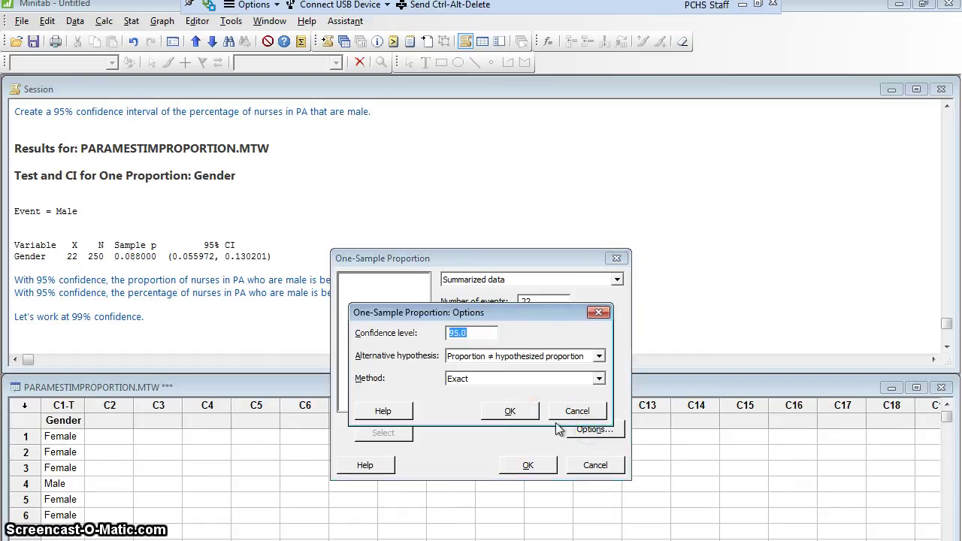
pyautogui.write('99')
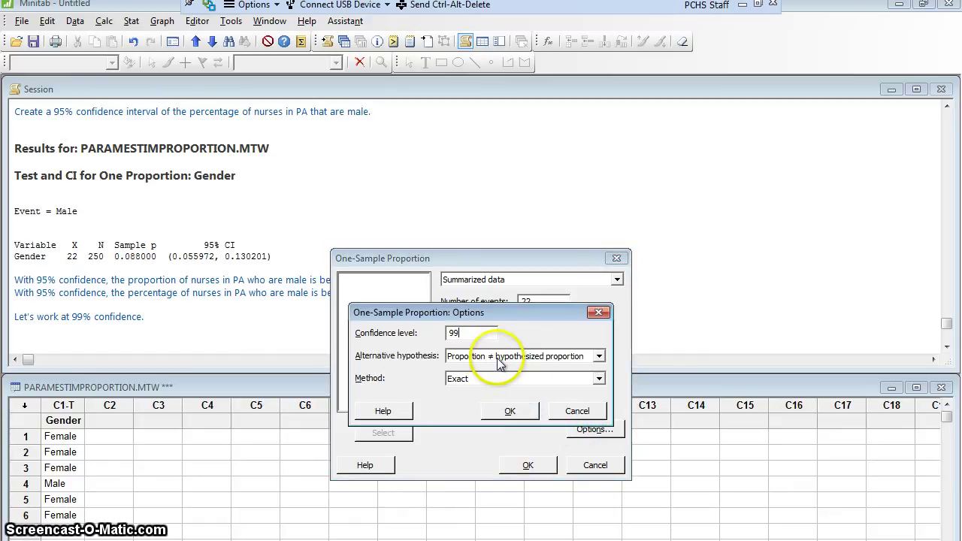
pyautogui.click(508, 410)
pyautogui.click(528, 464)
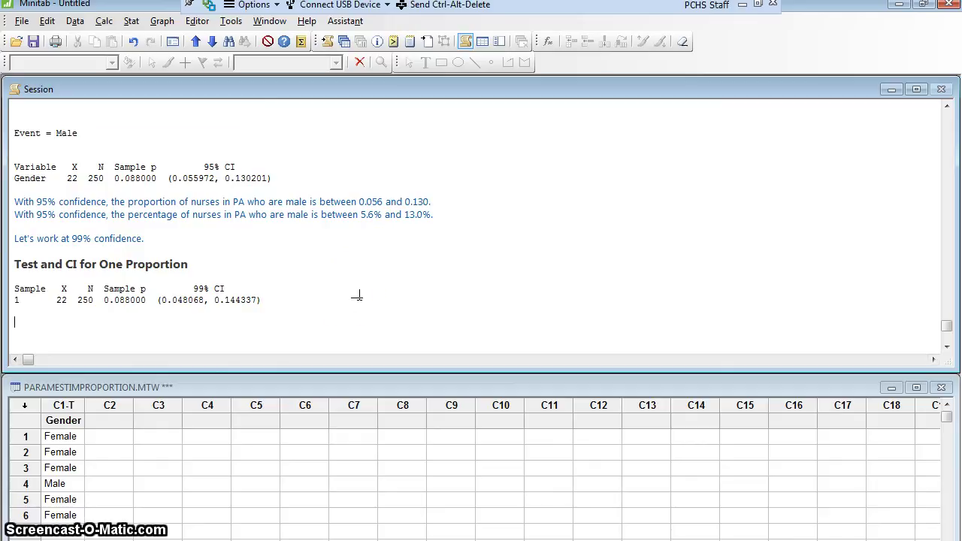
# Type the interpretation: with 99% confidence, male PA nurses are between 4.8% and 14.4%.
pyautogui.write('With ')
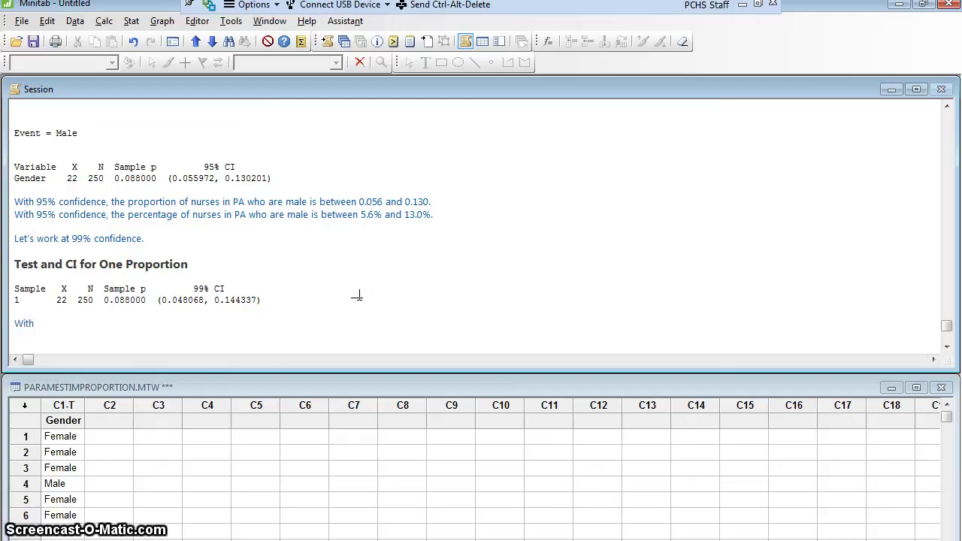
pyautogui.write('99% co')
pyautogui.write('nfidence, ')
pyautogui.write('the proportion')
pyautogui.press('BackSpace')
pyautogui.press('BackSpace')
pyautogui.press('BackSpace')
pyautogui.press('BackSpace')
pyautogui.press('BackSpace')
pyautogui.press('BackSpace')
pyautogui.press('BackSpace')
pyautogui.press('BackSpace')
pyautogui.write('ercentage of nurse')
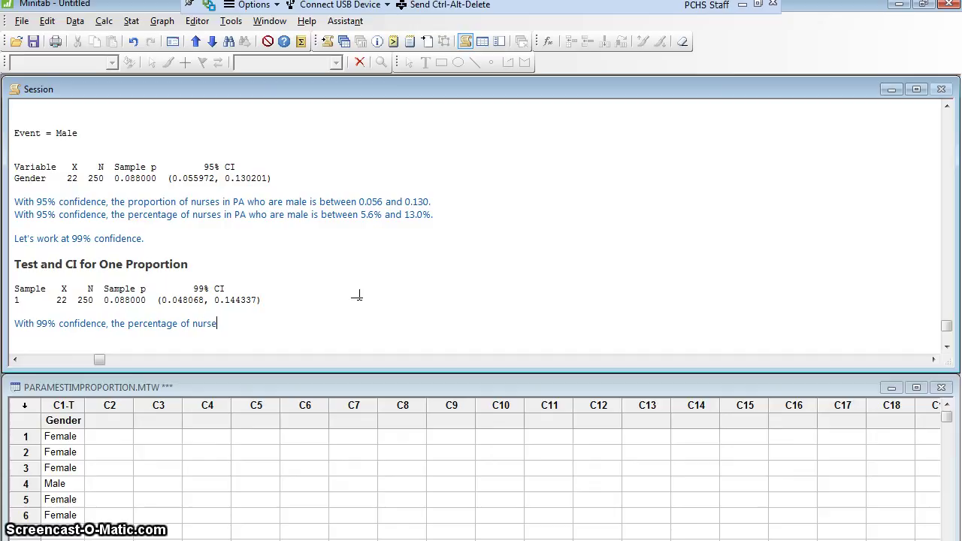
pyautogui.write('s in PA who are ma')
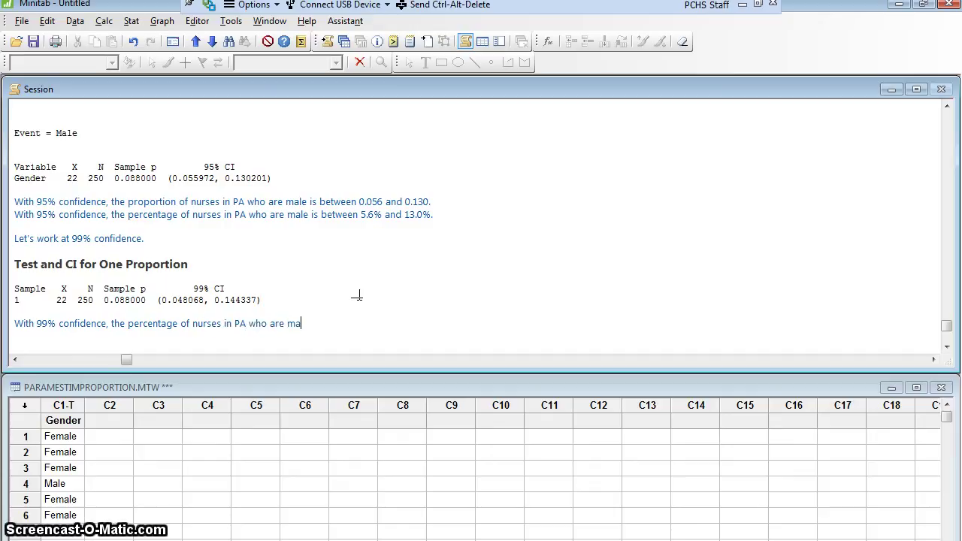
pyautogui.write('le is between 4.8% and ')
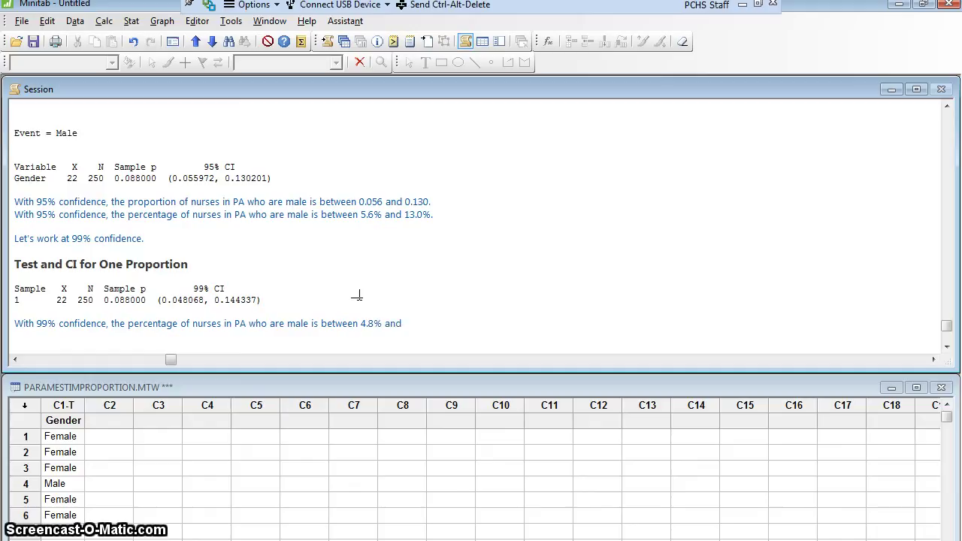
pyautogui.write('14.4%')
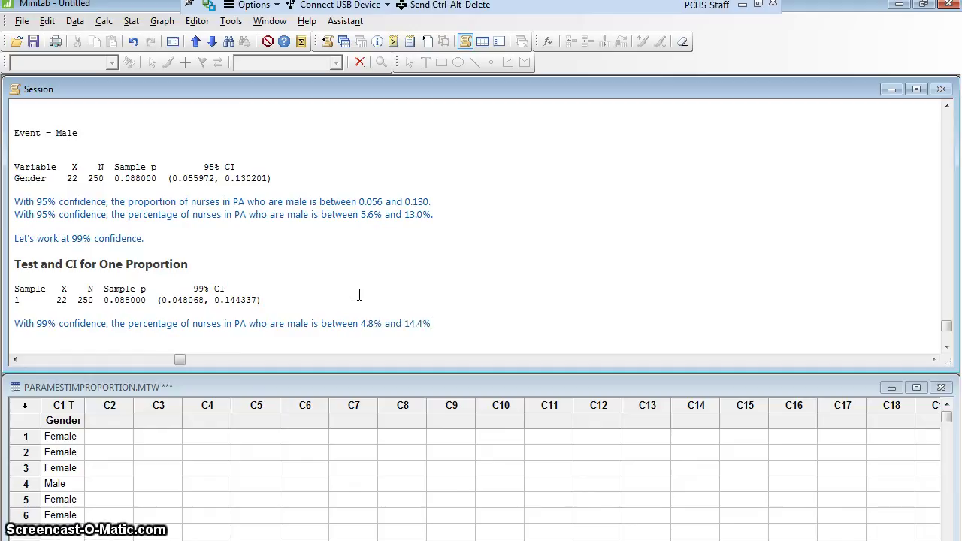